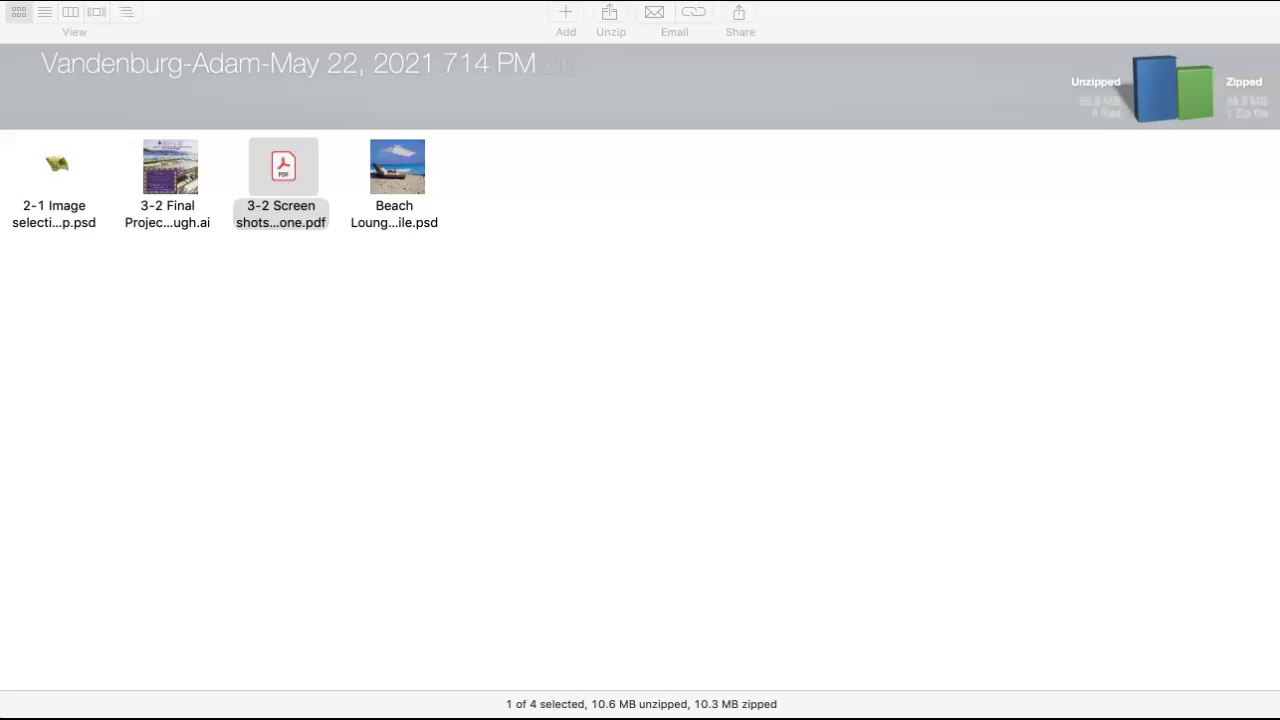
Open the 3-2 Screen shots PDF from the submission archive and look through its pages.
click(283, 172)
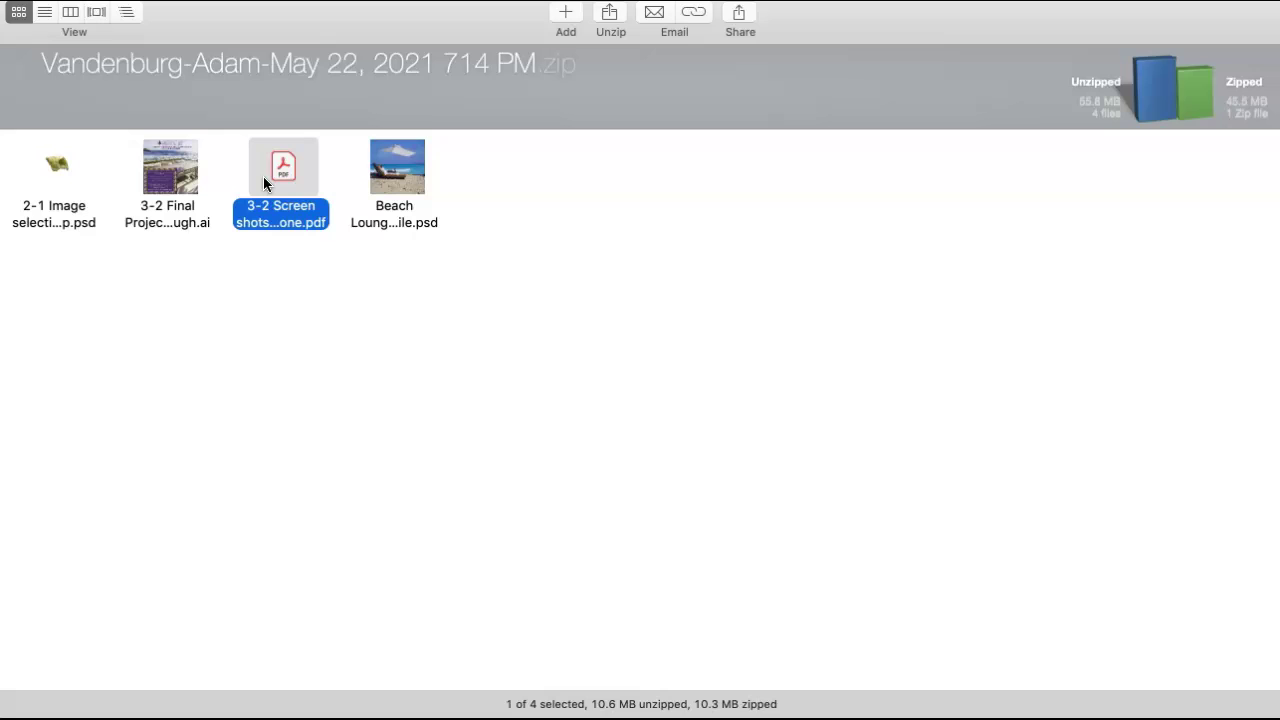
double_click(271, 170)
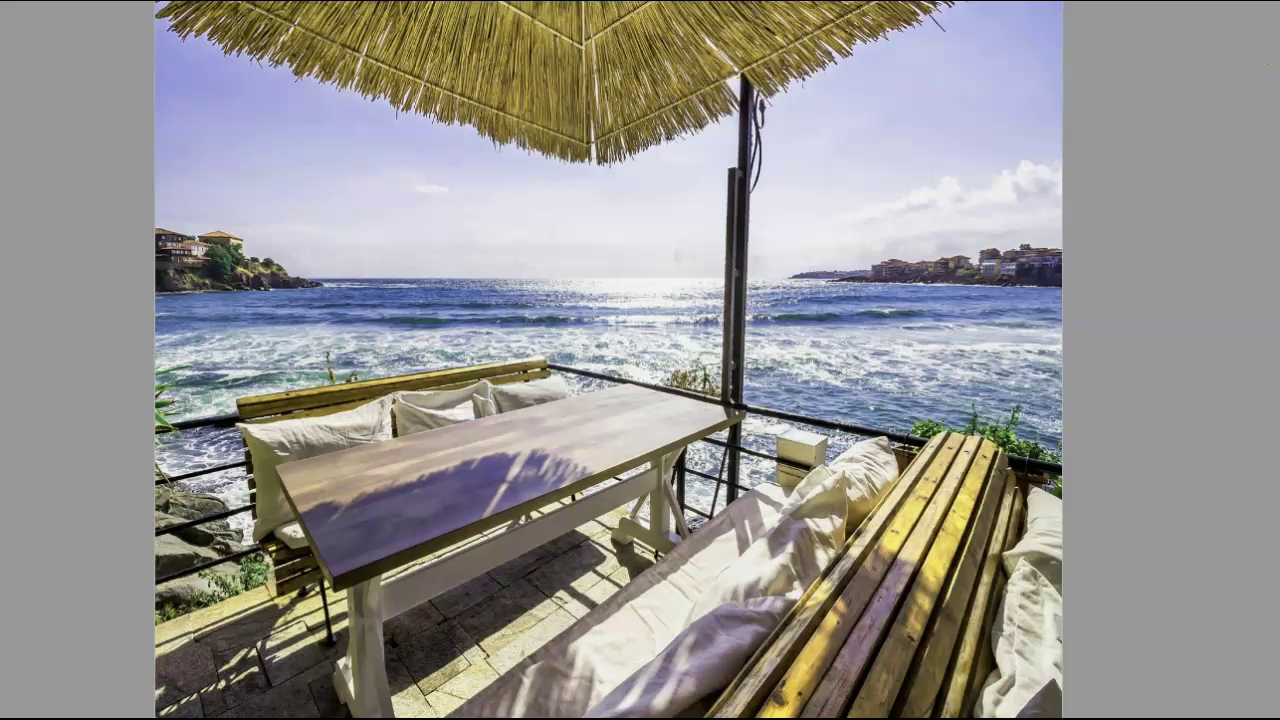
drag(1279, 65, 1279, 150)
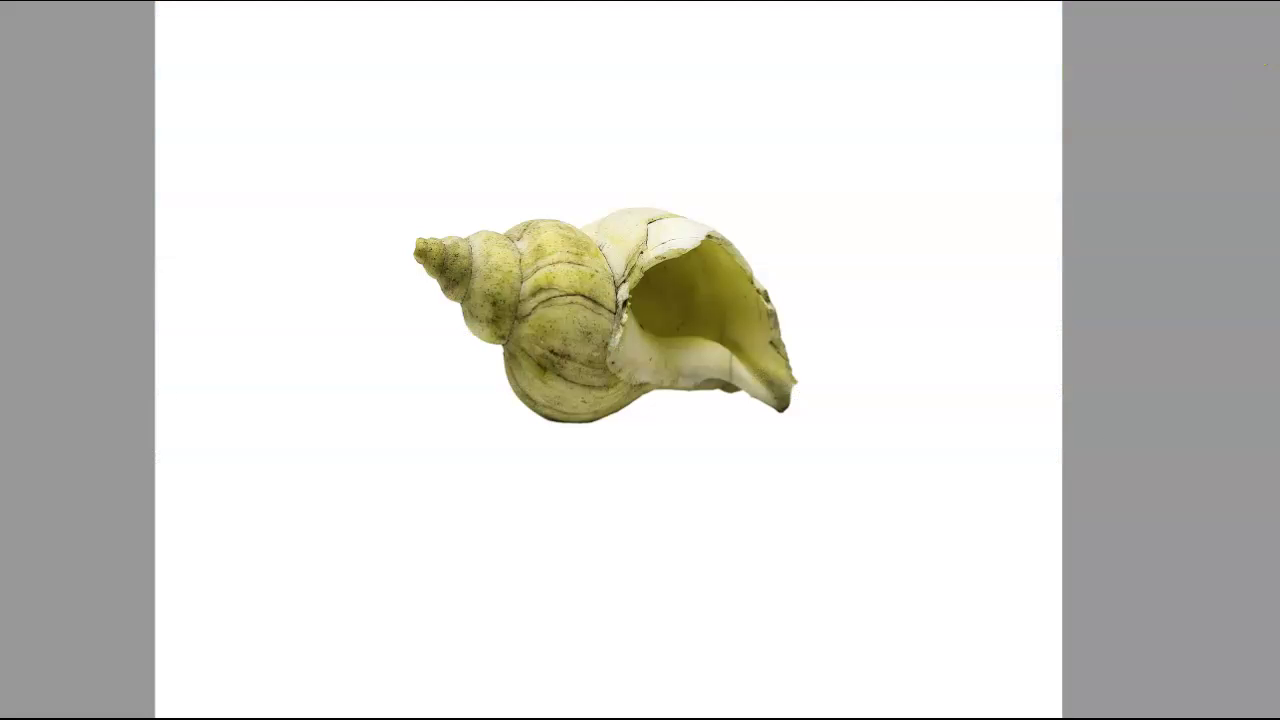
scroll(1238, 603, down, 4)
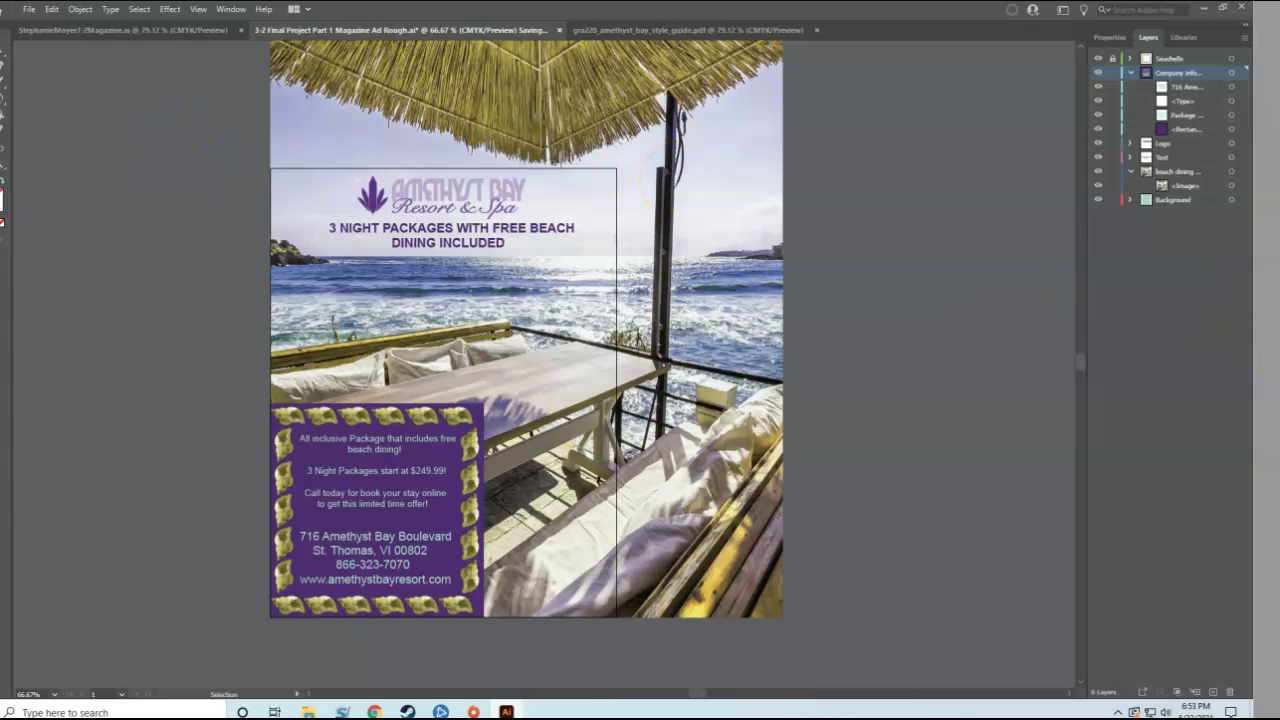
key(Escape)
key(super+h)
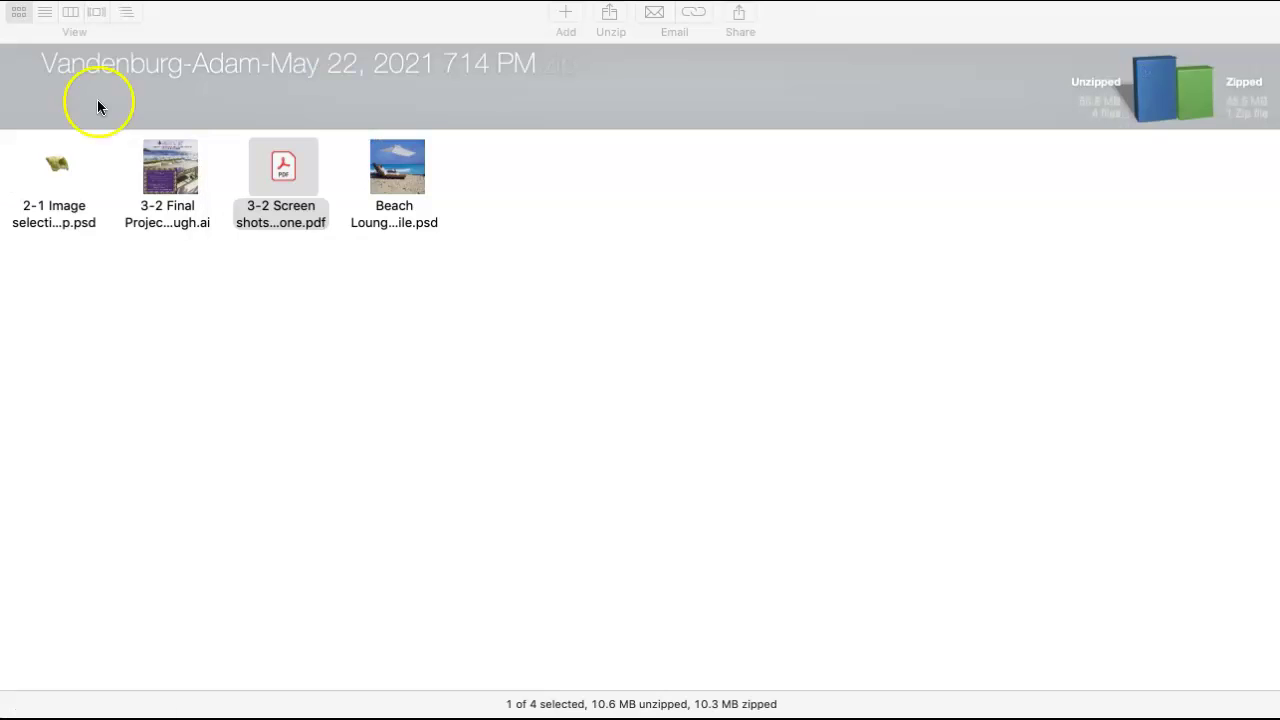
Open the 3-2 Final Project magazine ad rough in Illustrator, ignoring all missing linked files.
click(331, 314)
double_click(170, 175)
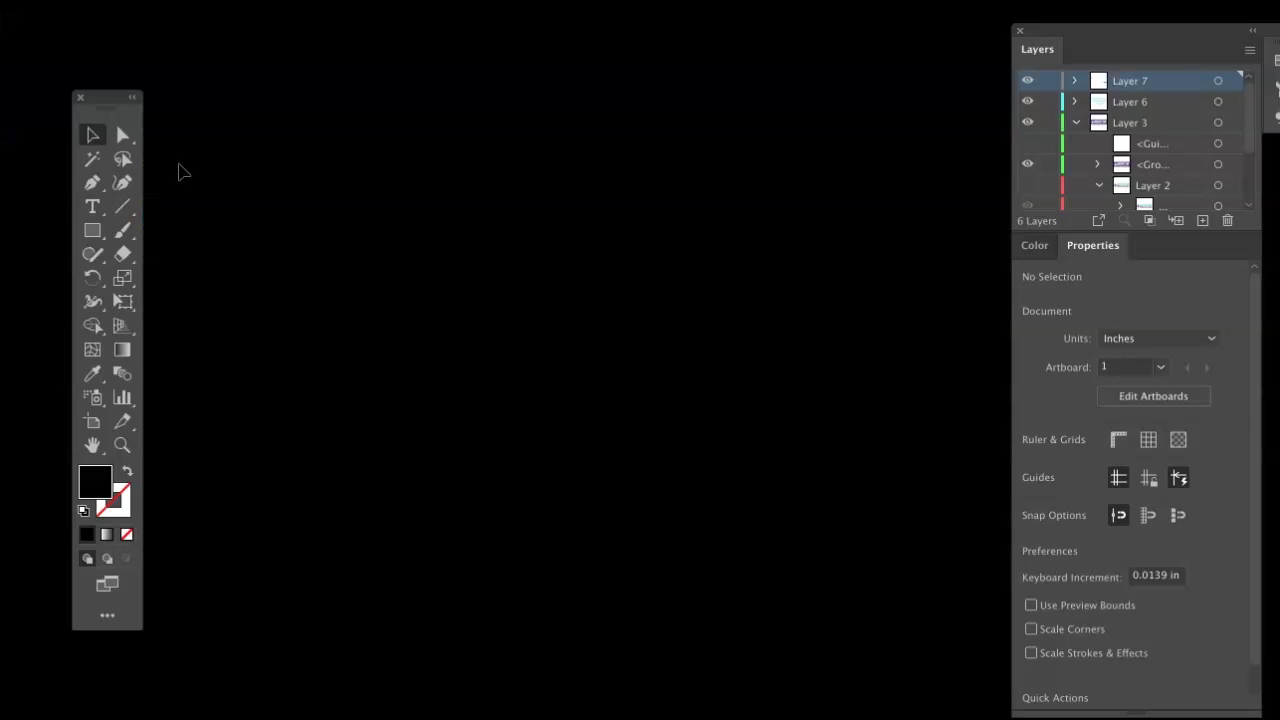
click(495, 364)
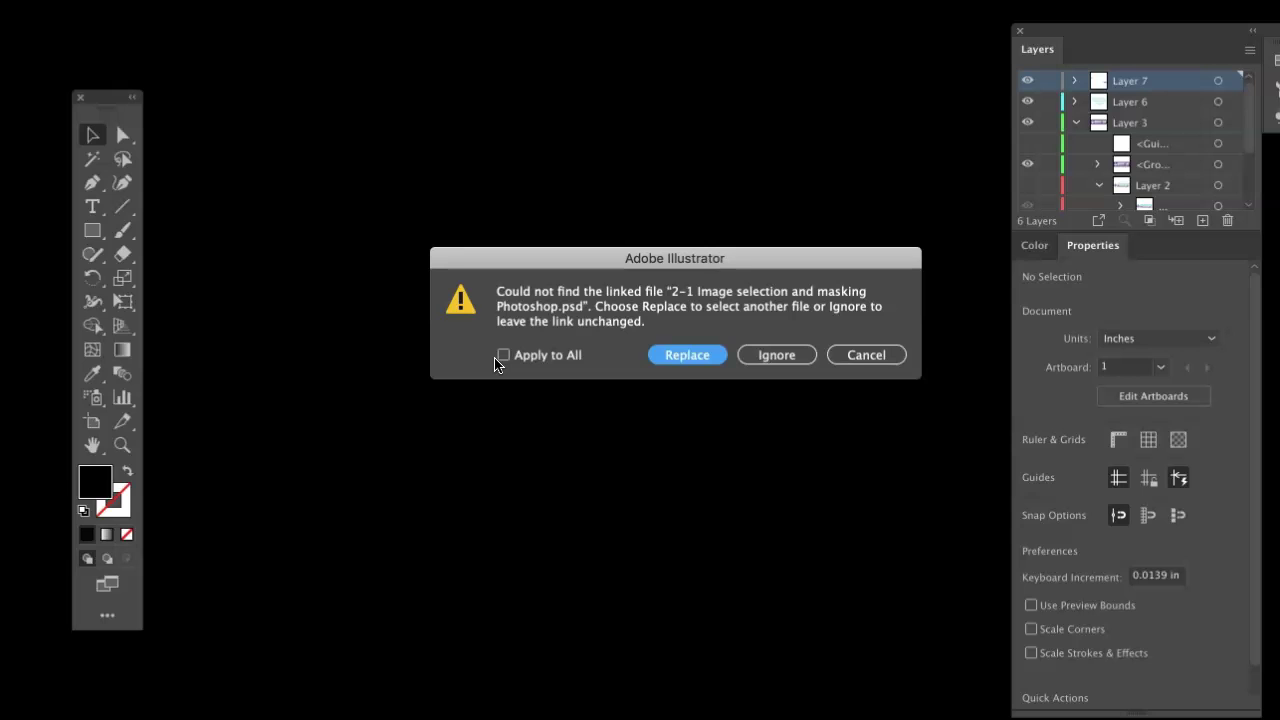
click(765, 358)
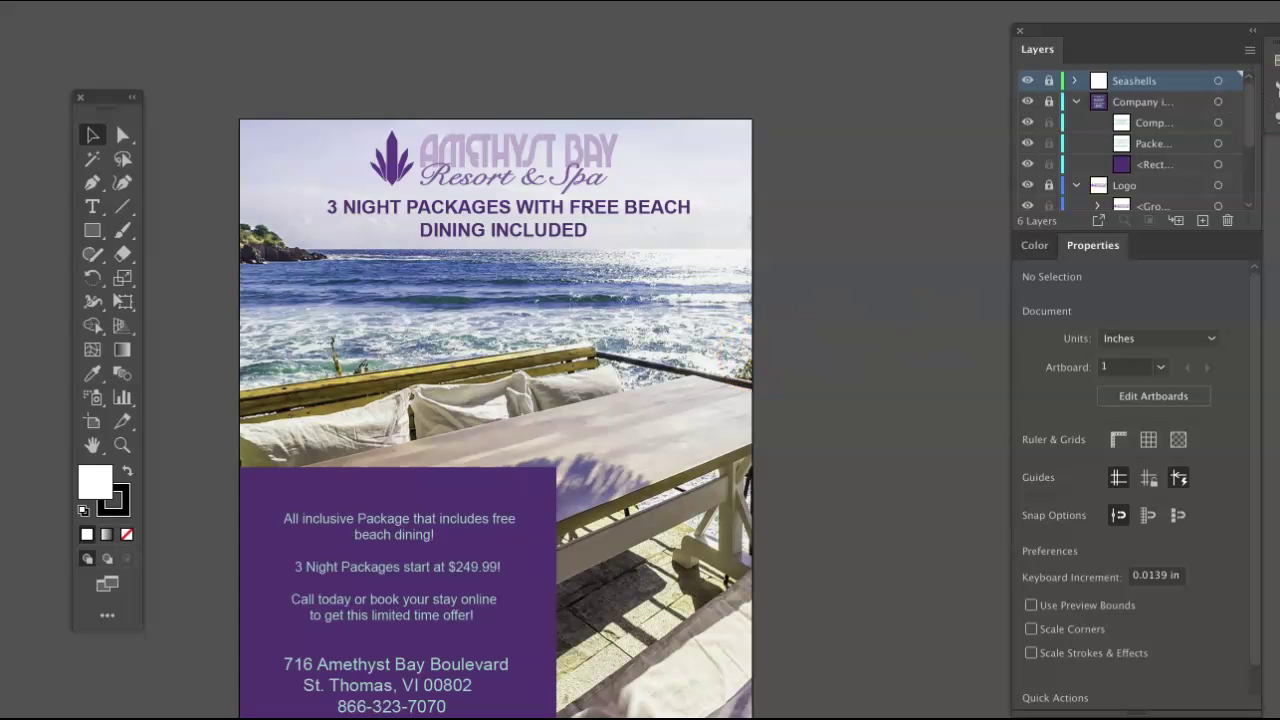
scroll(496, 400, down, 3)
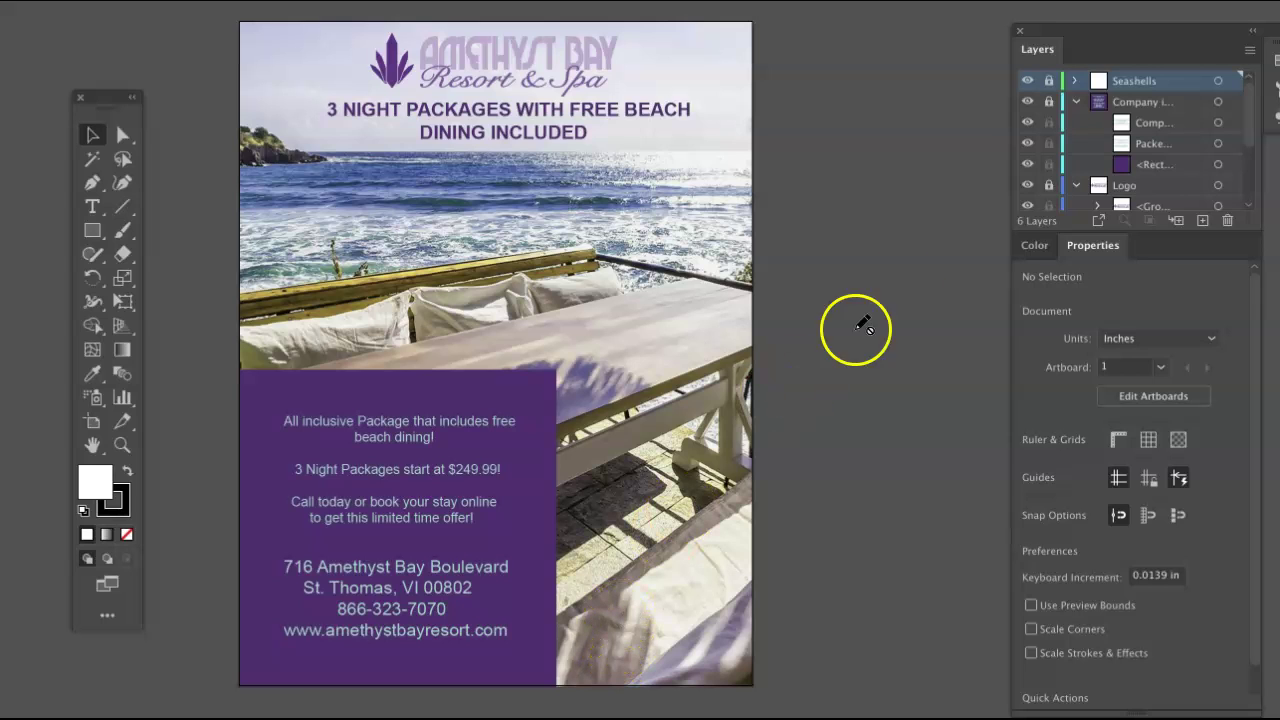
Check the company info layer by hiding and showing it, and unlock the layer for editing.
click(1027, 103)
click(1027, 103)
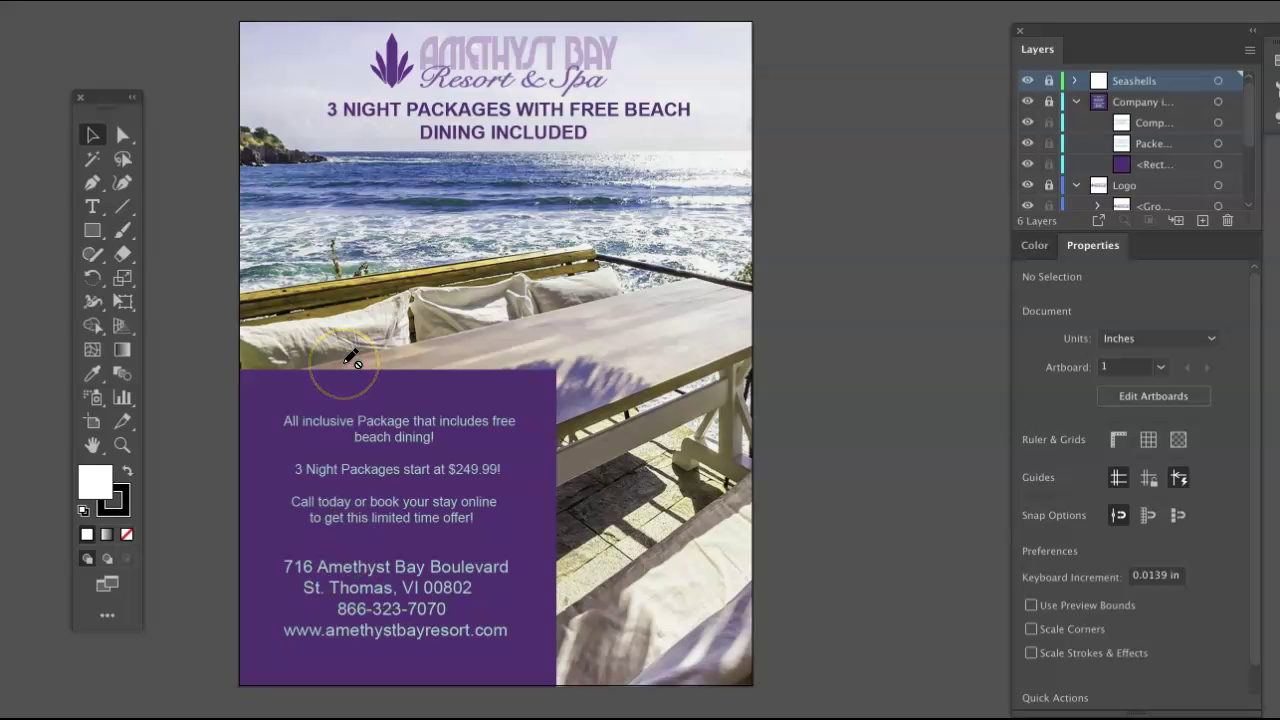
click(94, 206)
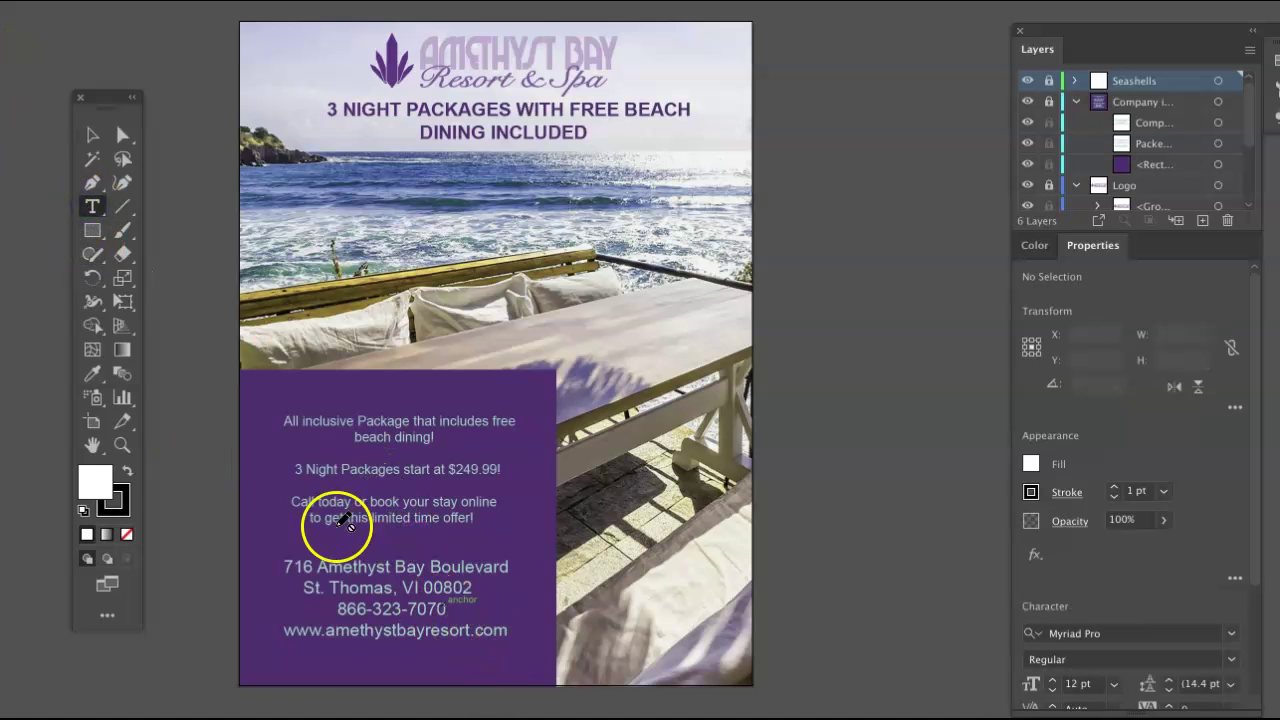
click(92, 135)
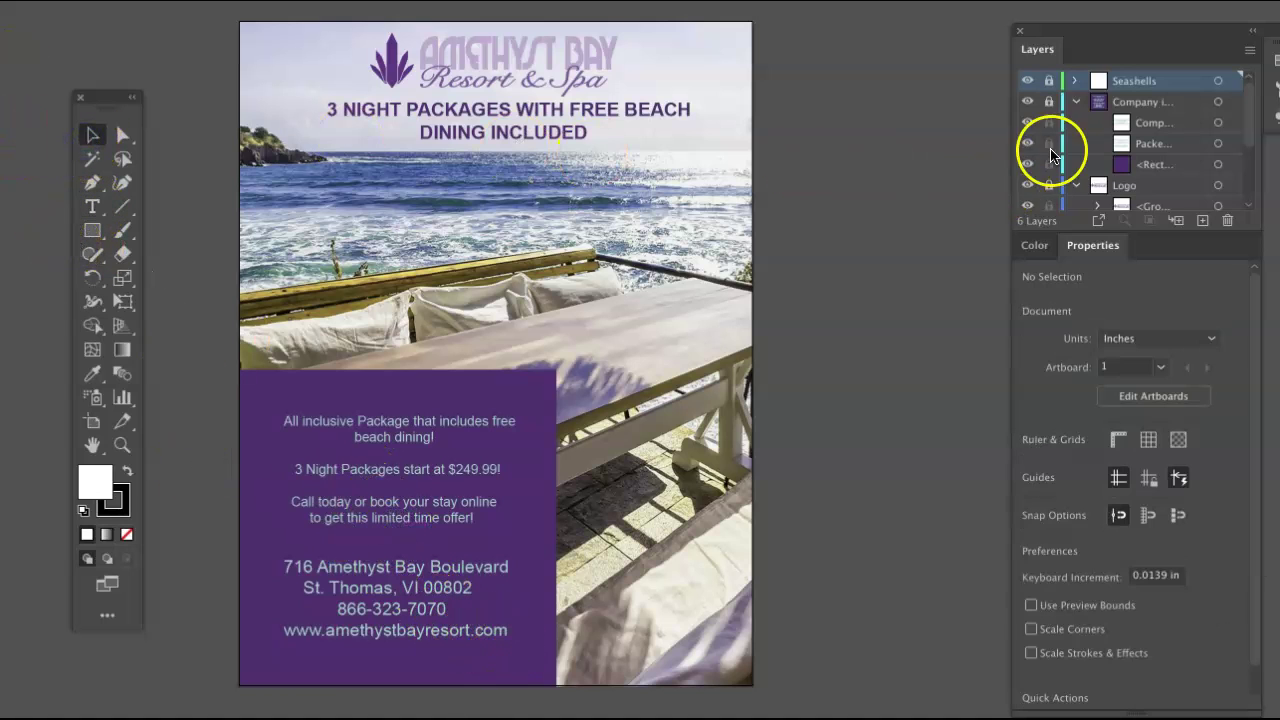
click(1048, 102)
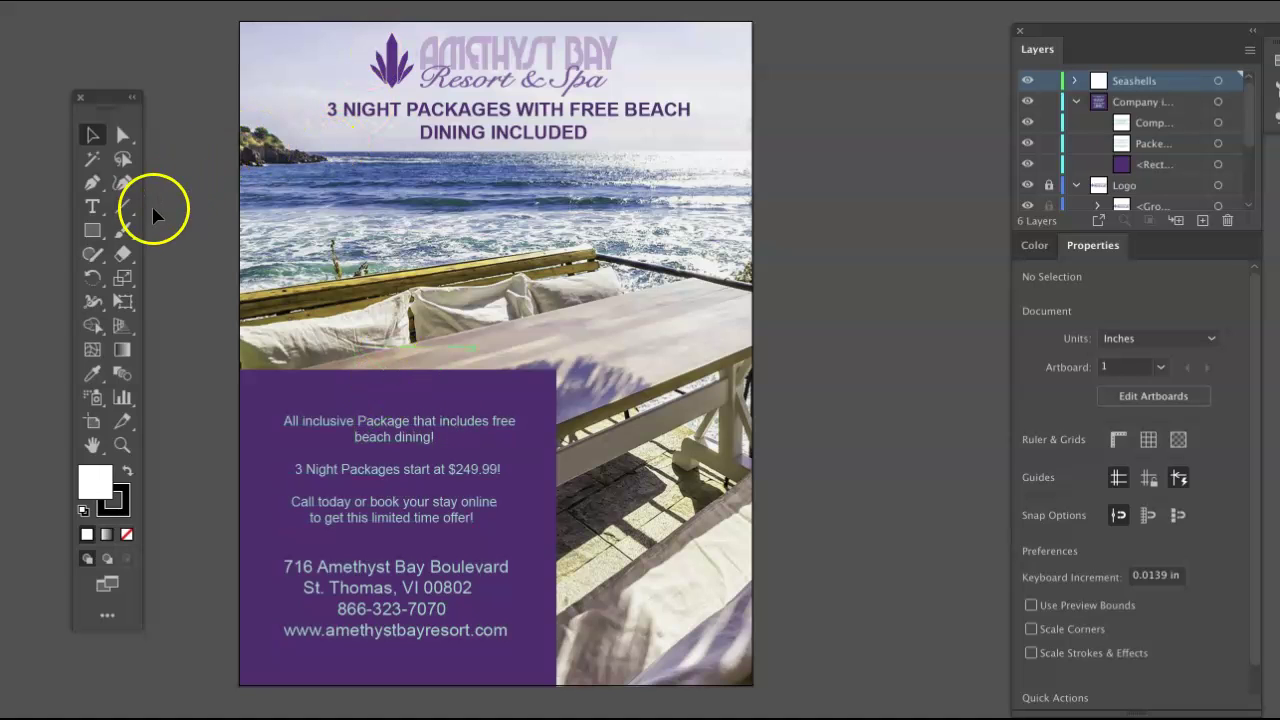
Inspect the address and contact text block in the purple box by selecting its text from the address to the website.
click(92, 206)
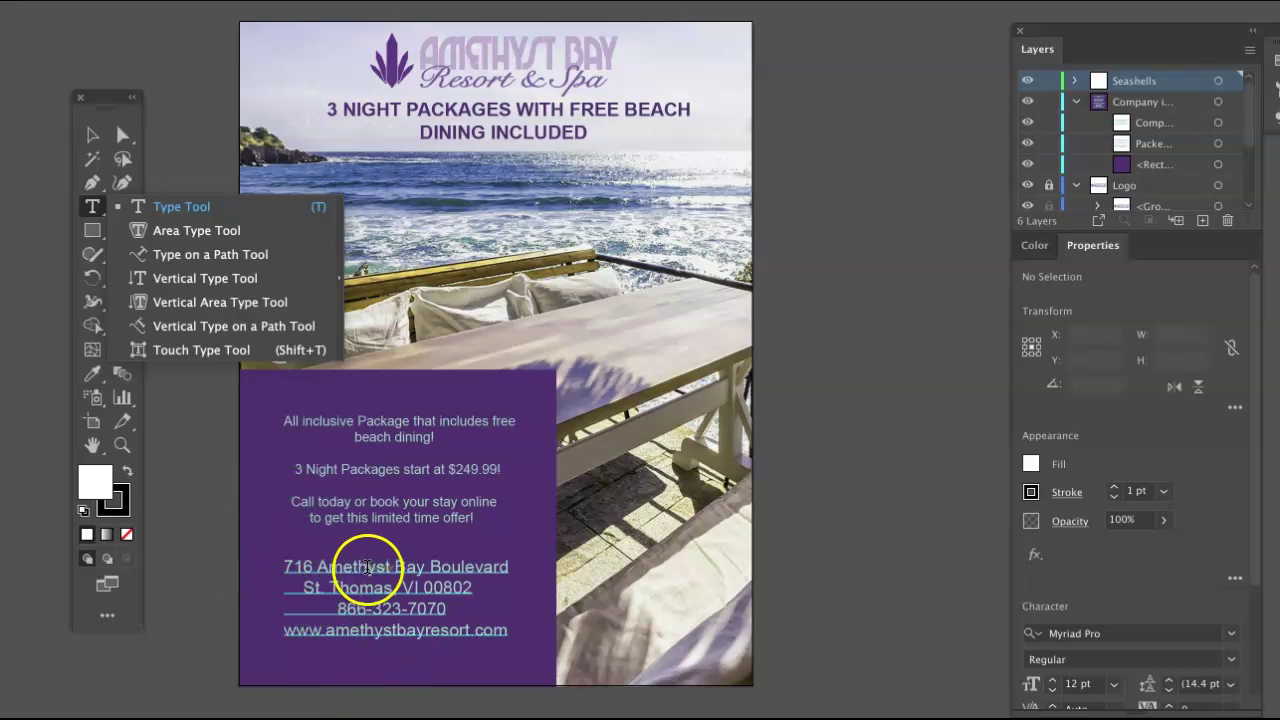
click(366, 570)
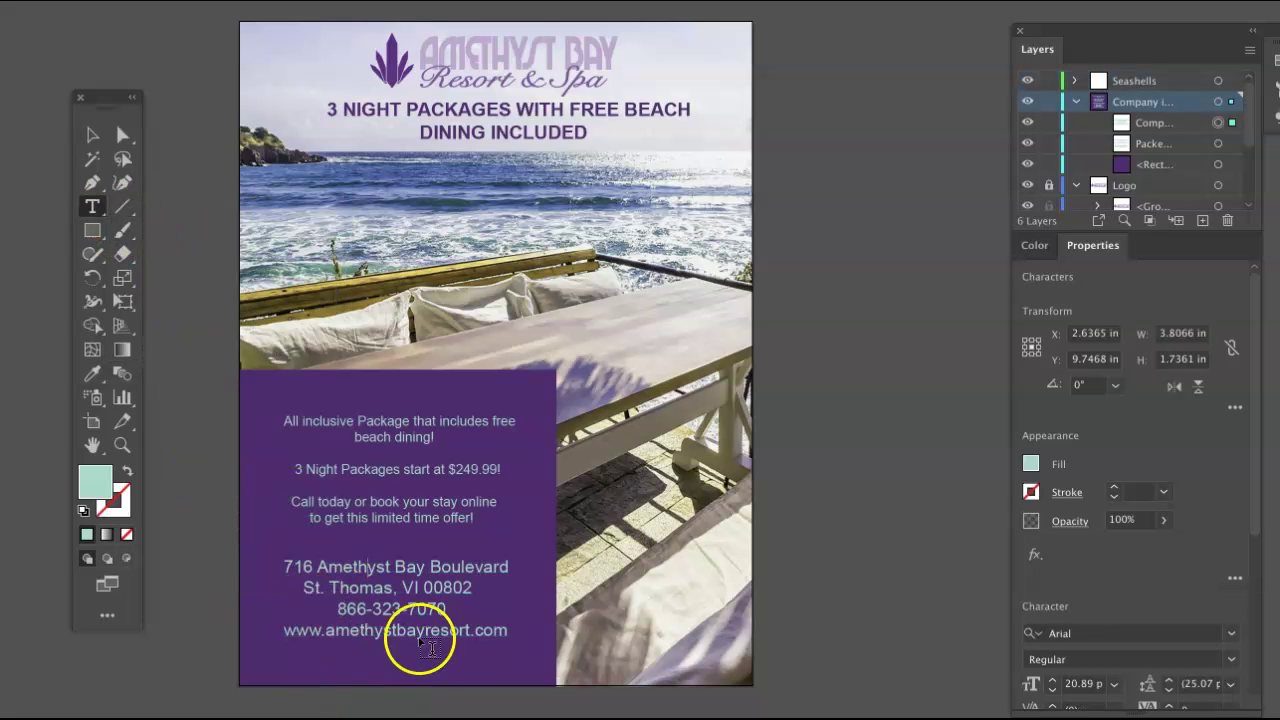
click(504, 633)
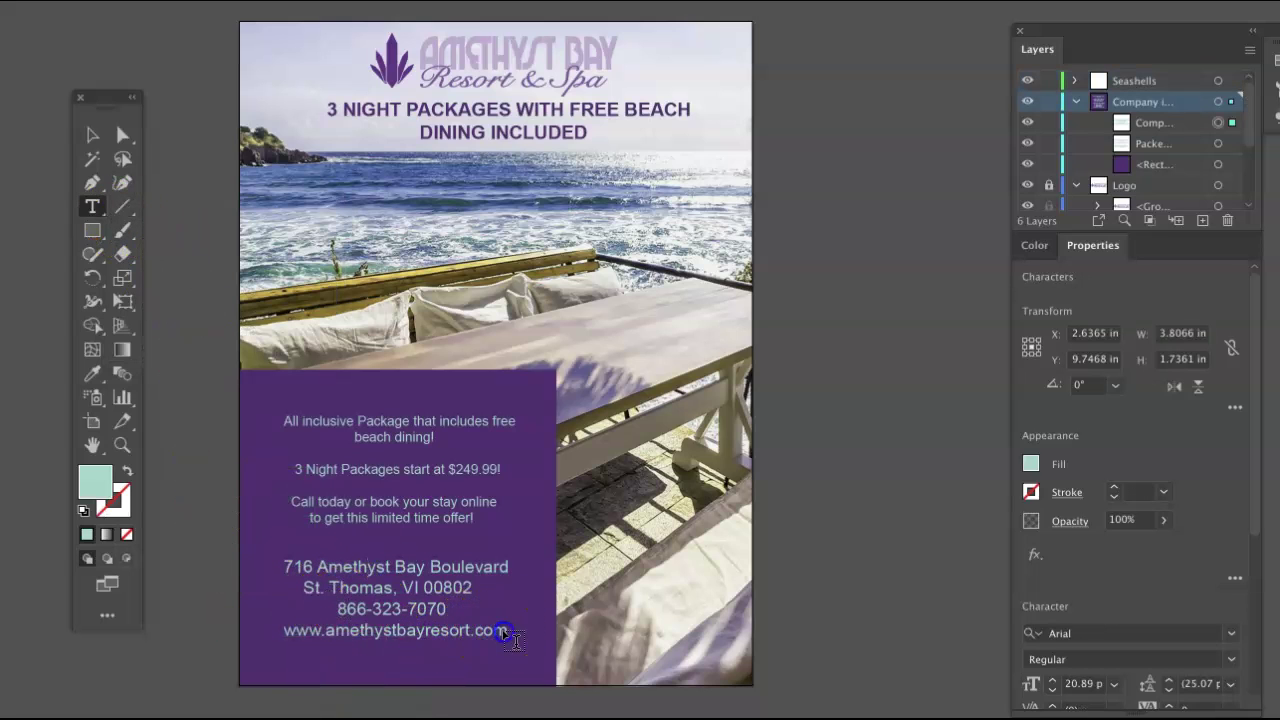
click(425, 612)
click(338, 566)
drag(328, 566, 549, 641)
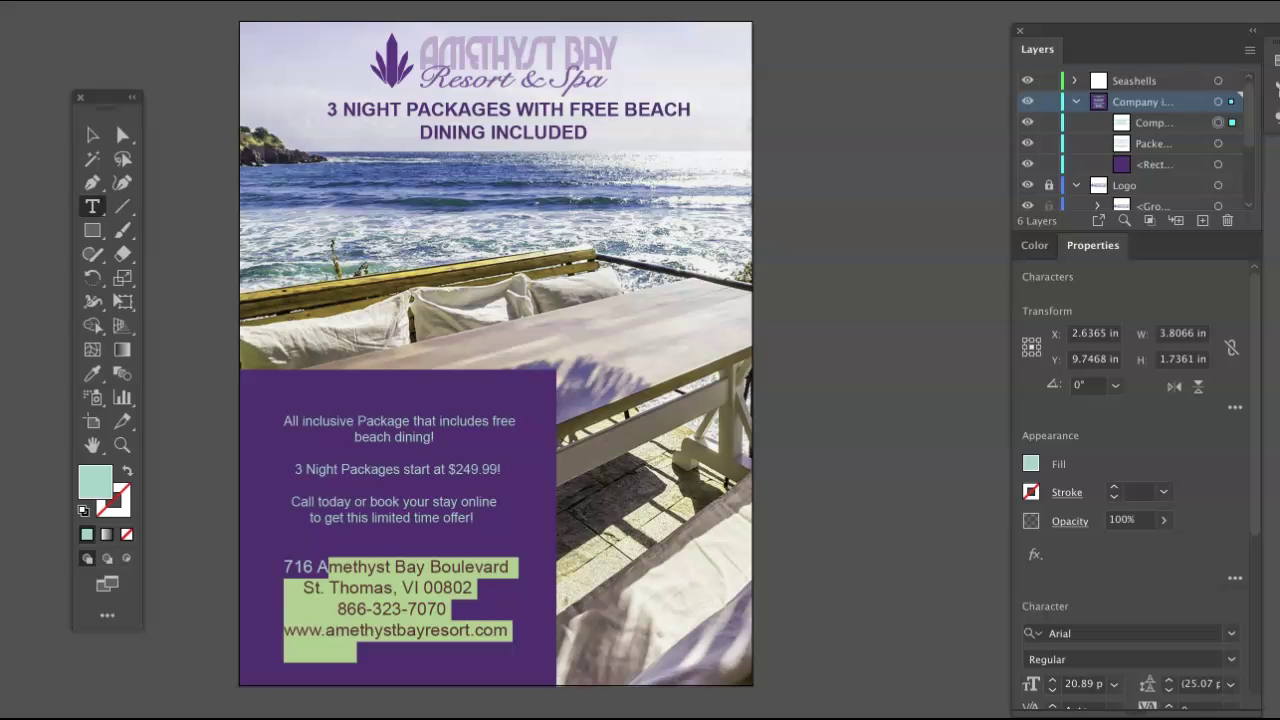
scroll(496, 350, down, 5)
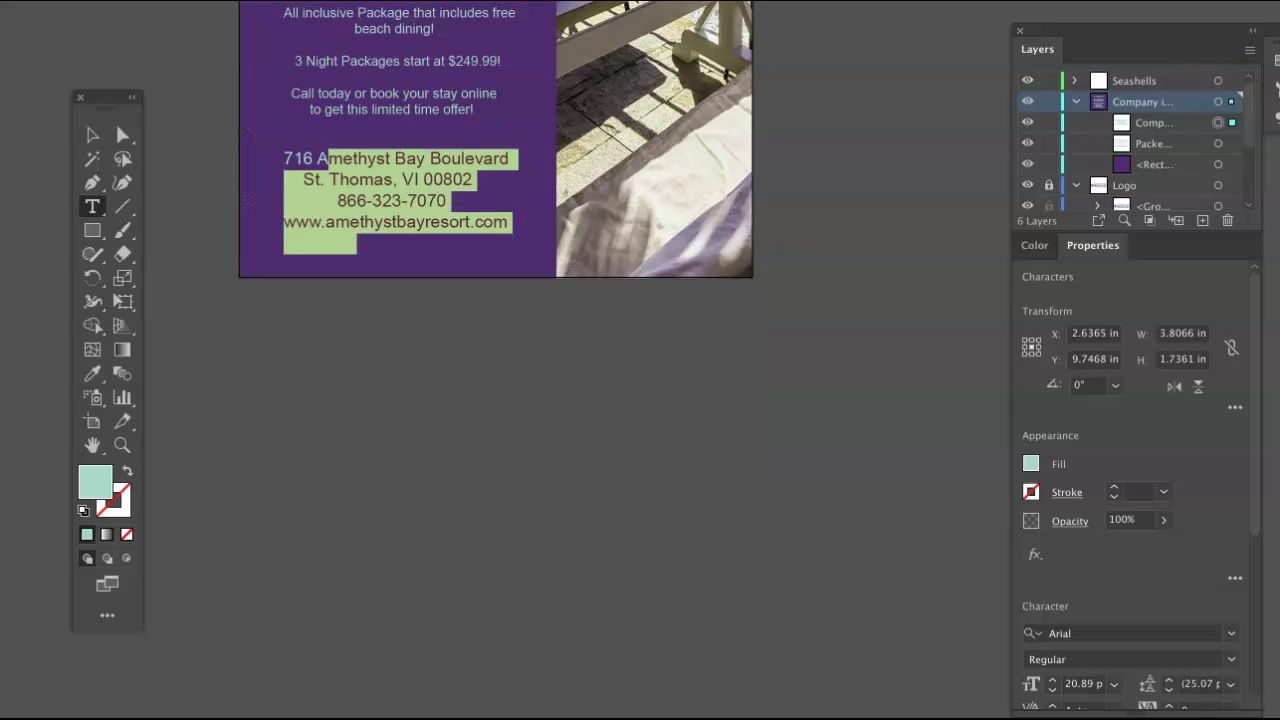
scroll(496, 350, up, 5)
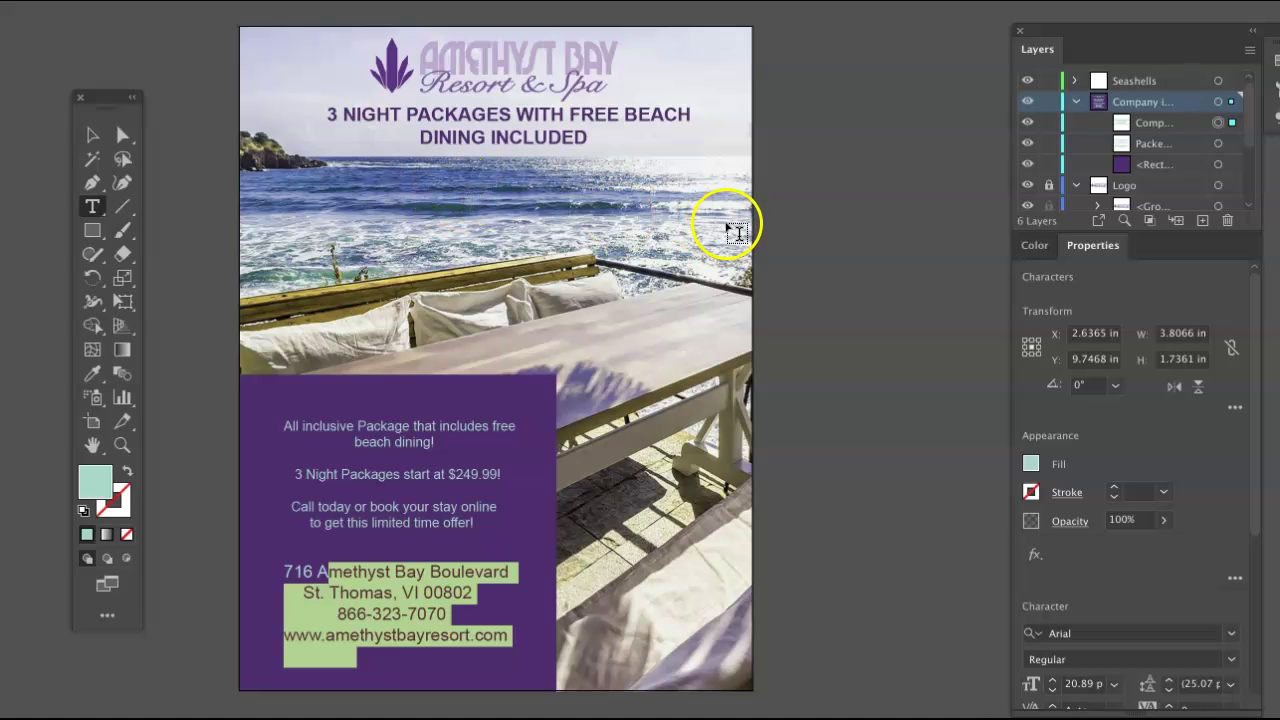
Move the package description text out of the purple box onto the ocean area below the headline.
click(91, 136)
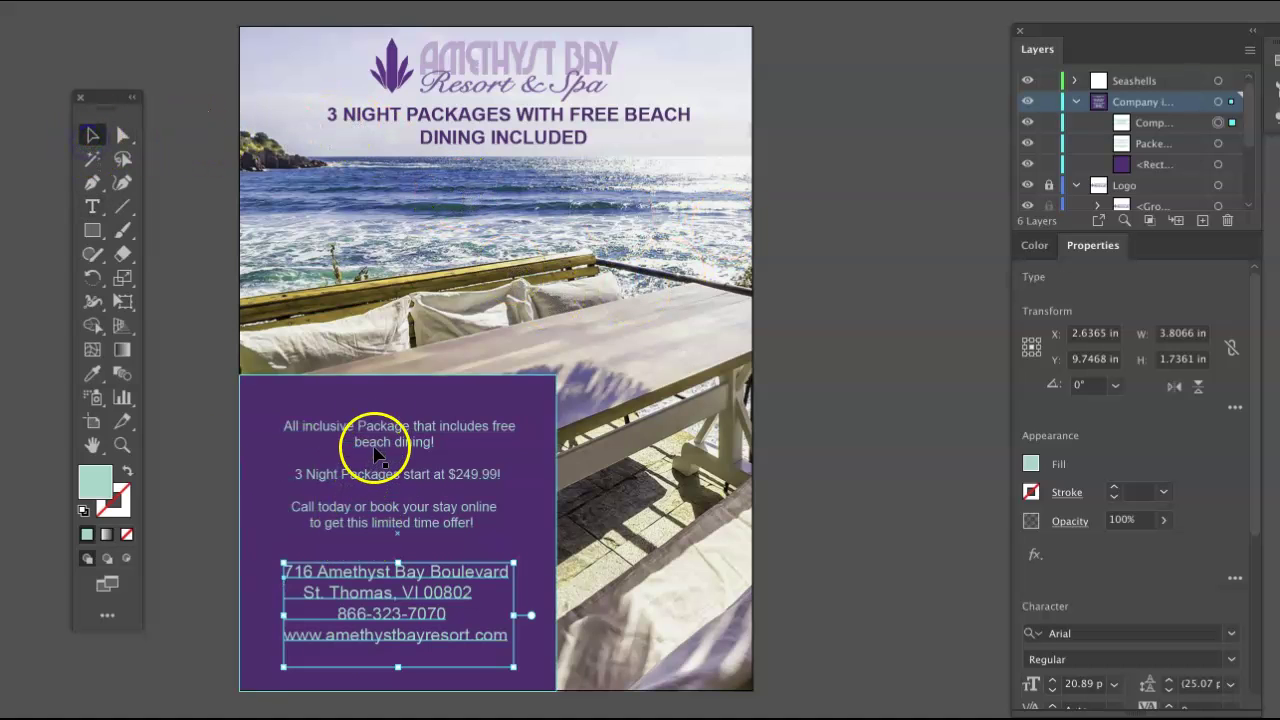
click(314, 437)
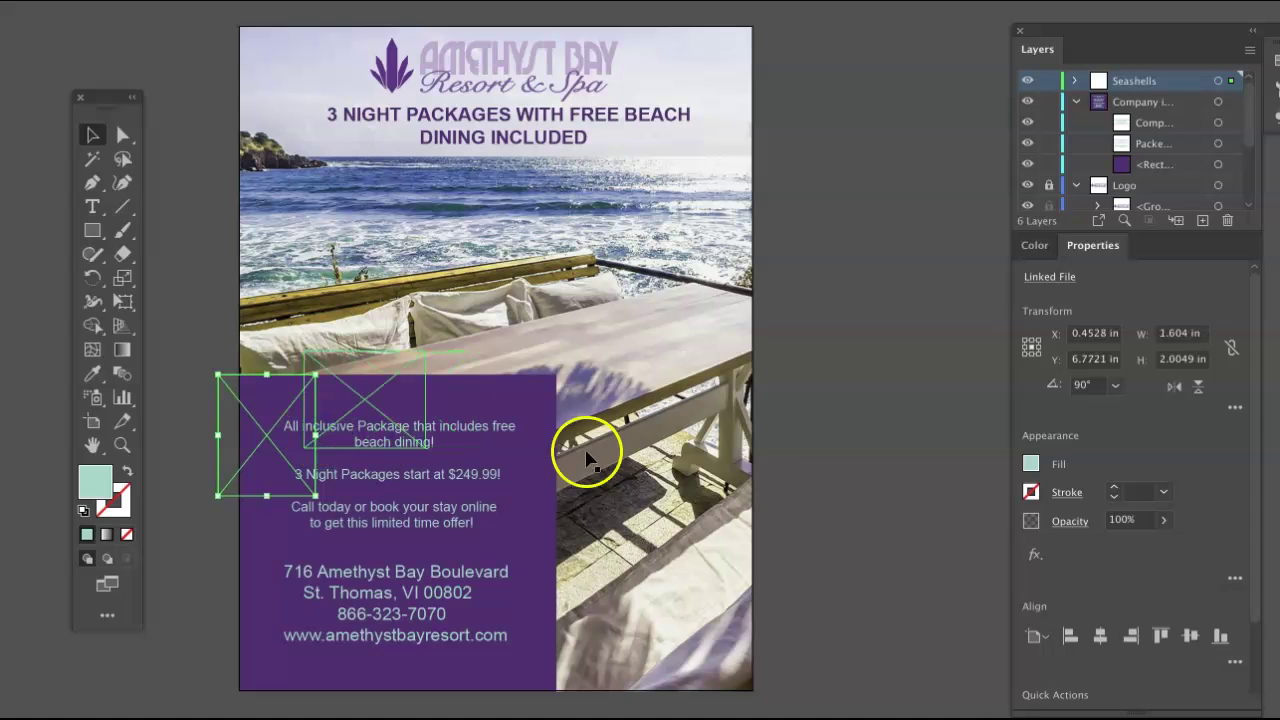
drag(400, 482, 543, 223)
Delete the space and line break before "to get this limited time offer!" in the package text and enter a new break there.
click(93, 207)
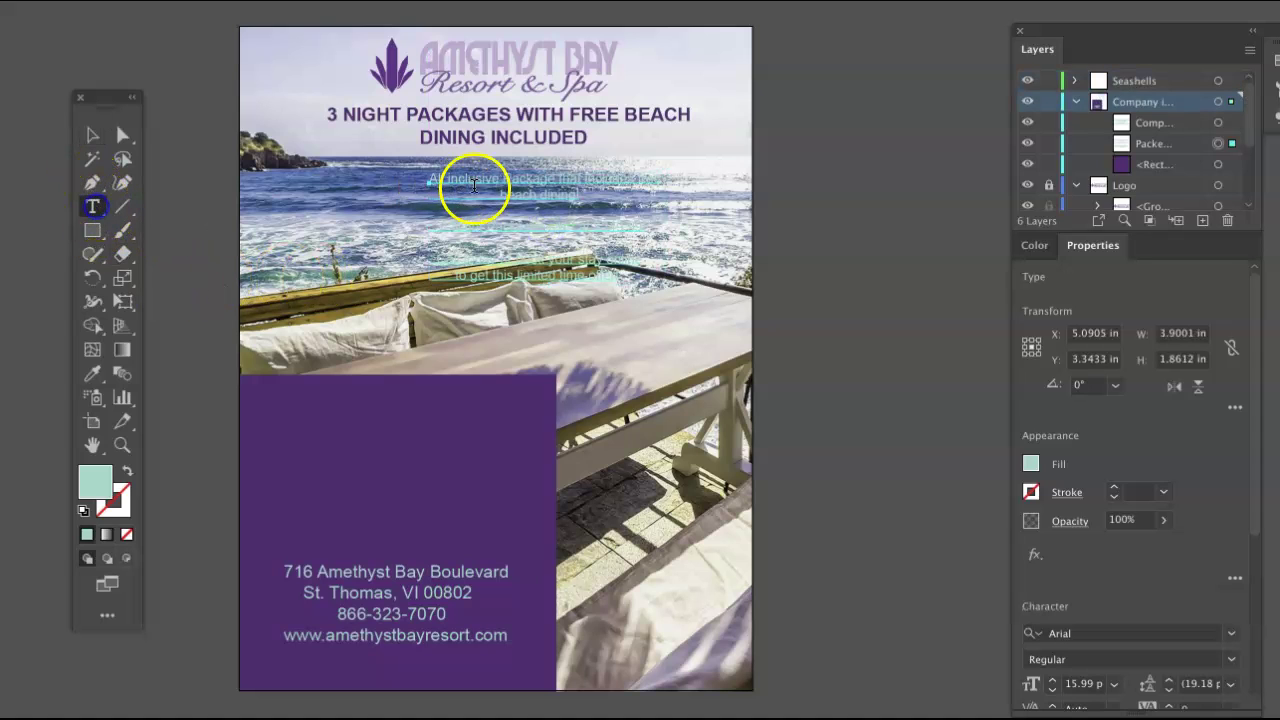
click(445, 197)
drag(445, 197, 632, 312)
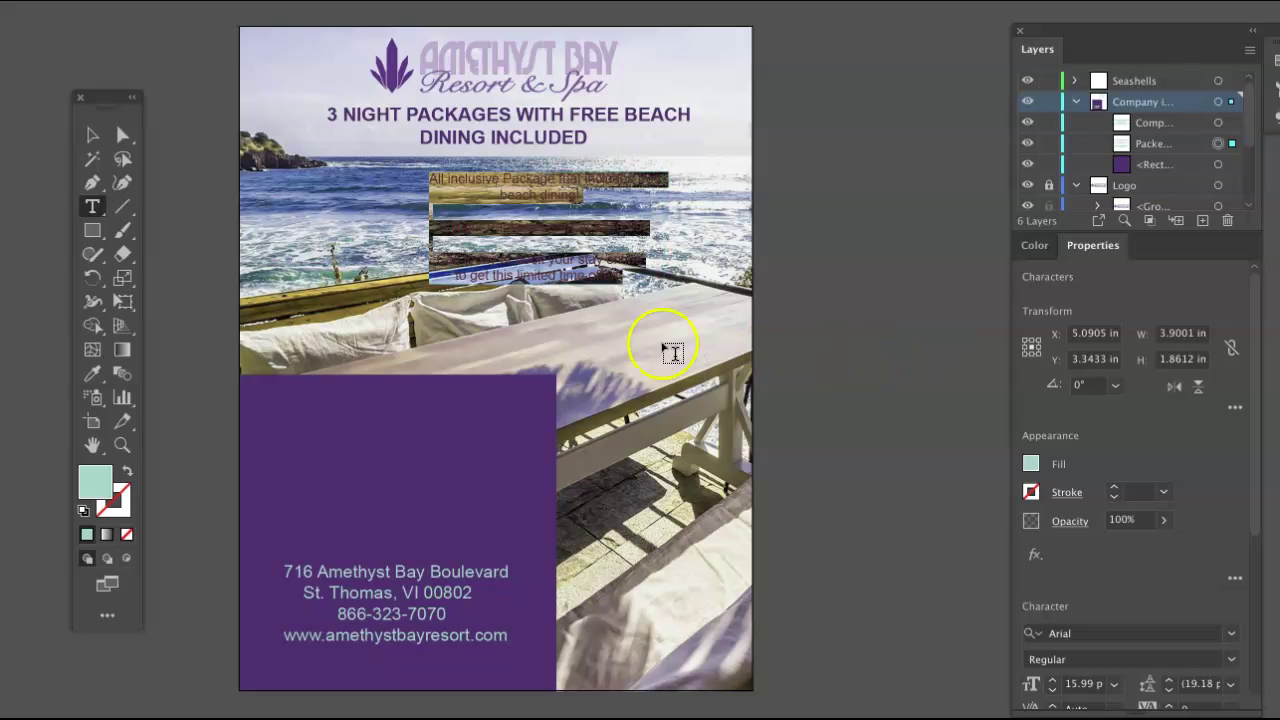
click(453, 270)
click(457, 271)
key(BackSpace)
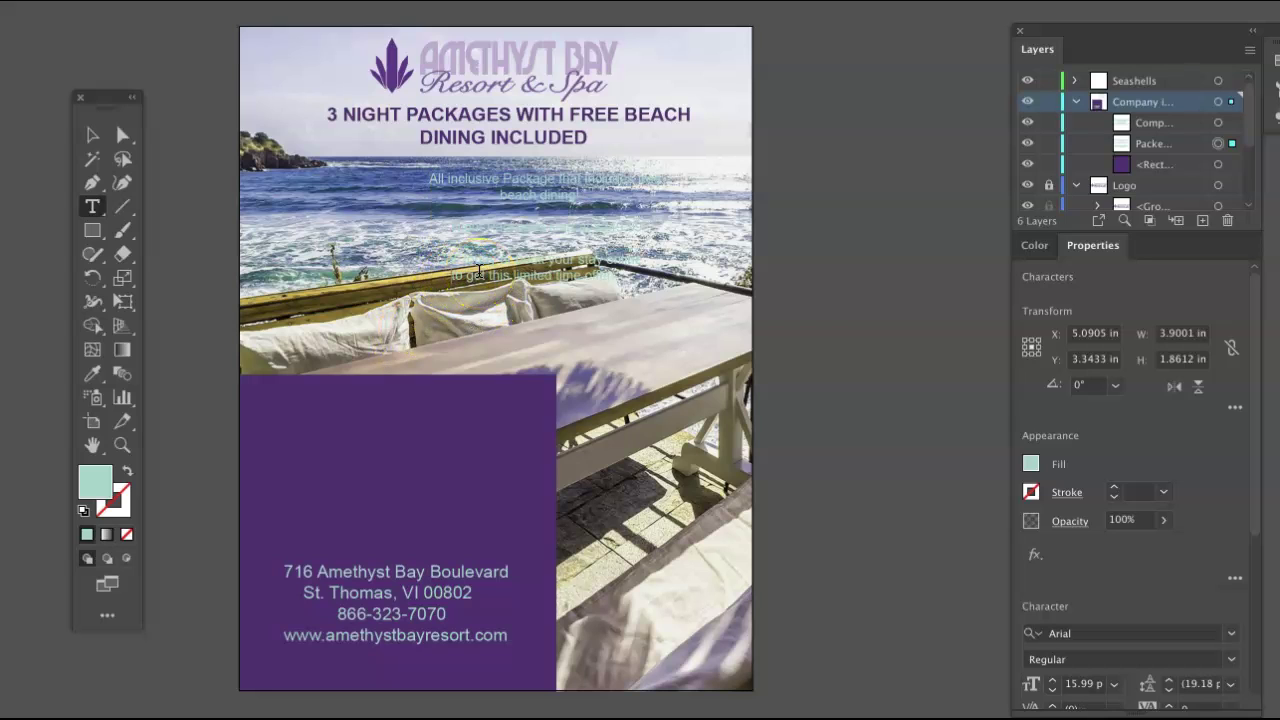
key(BackSpace)
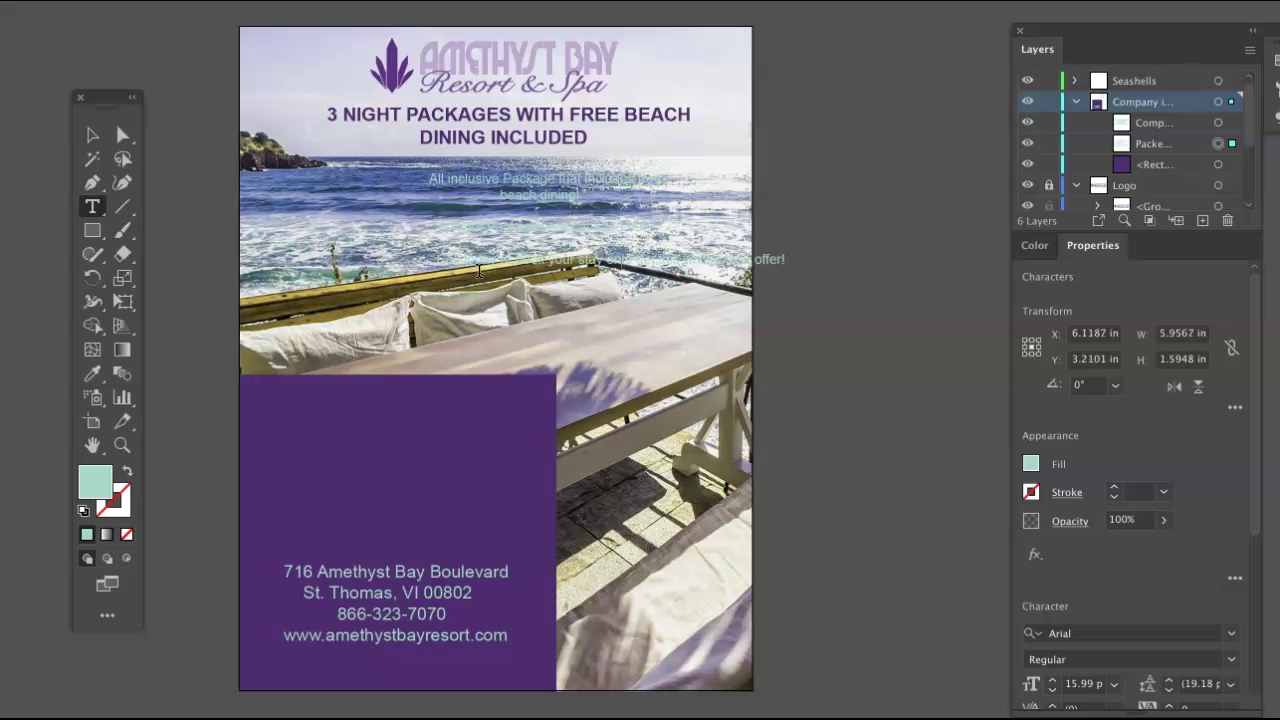
key(Return)
Draw an area text box with placeholder text, about 3.23 in wide and 1.86 in high, over the package description.
drag(612, 280, 416, 163)
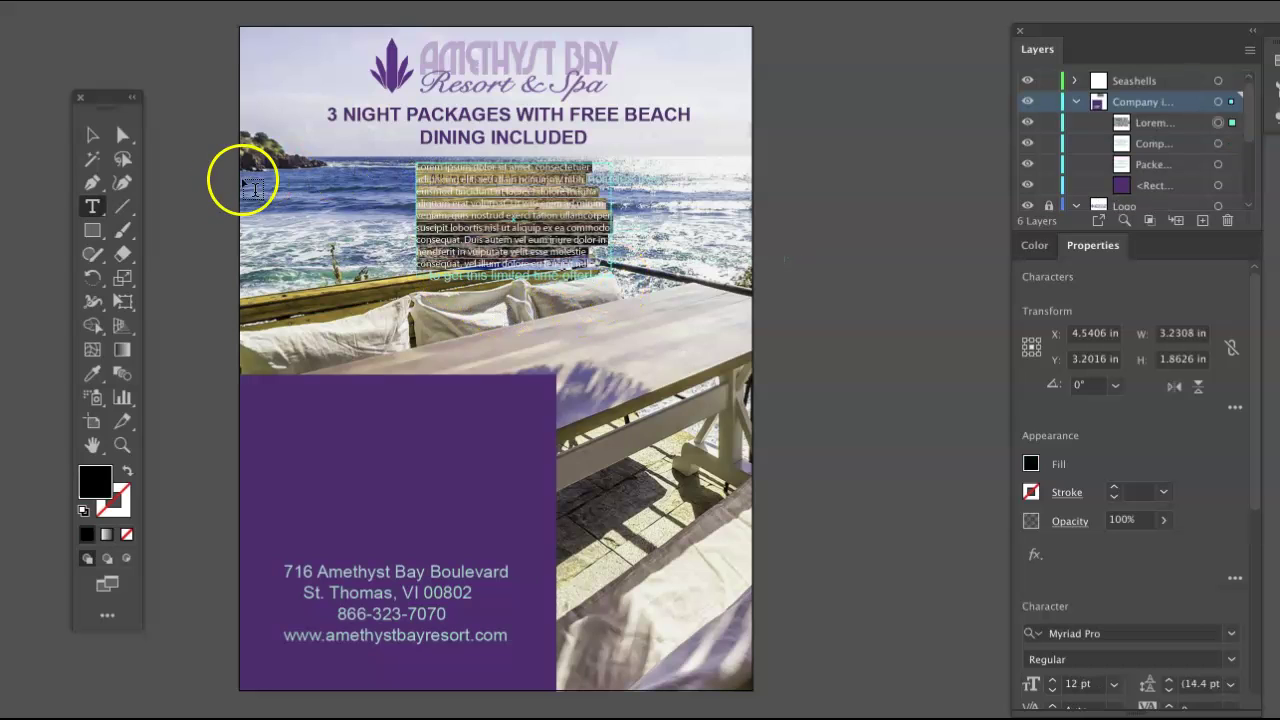
double_click(95, 482)
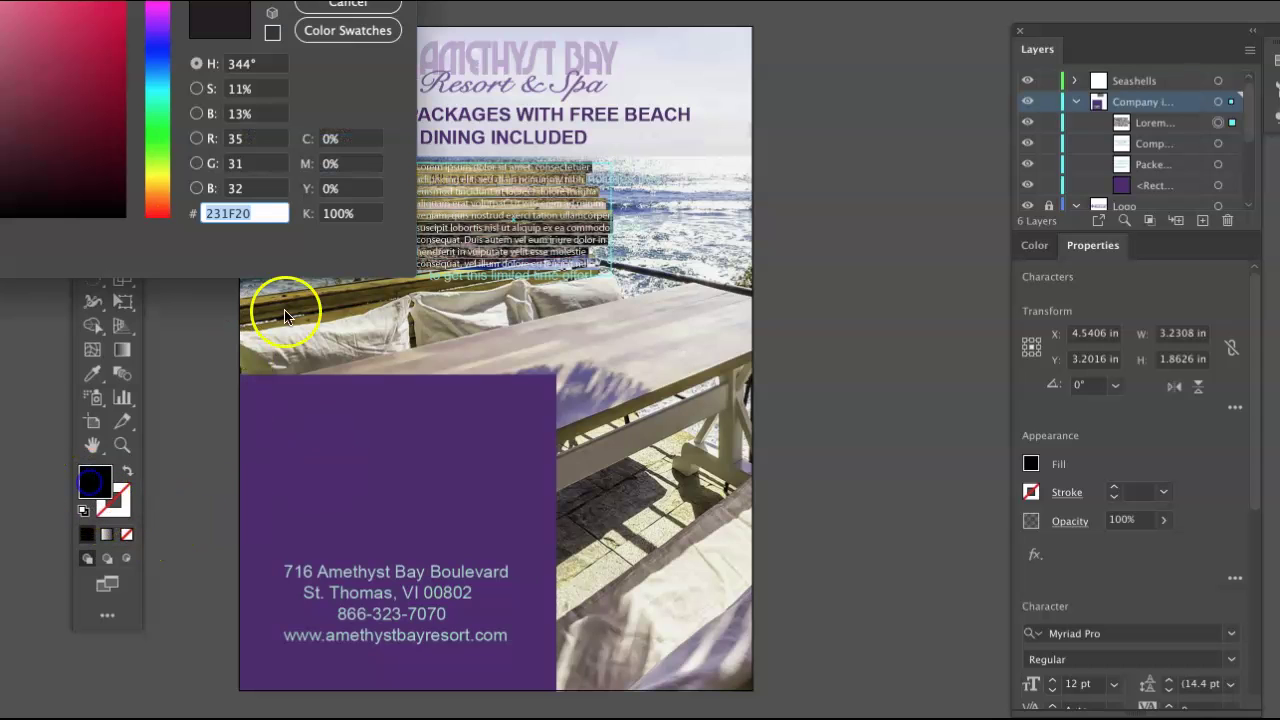
click(348, 2)
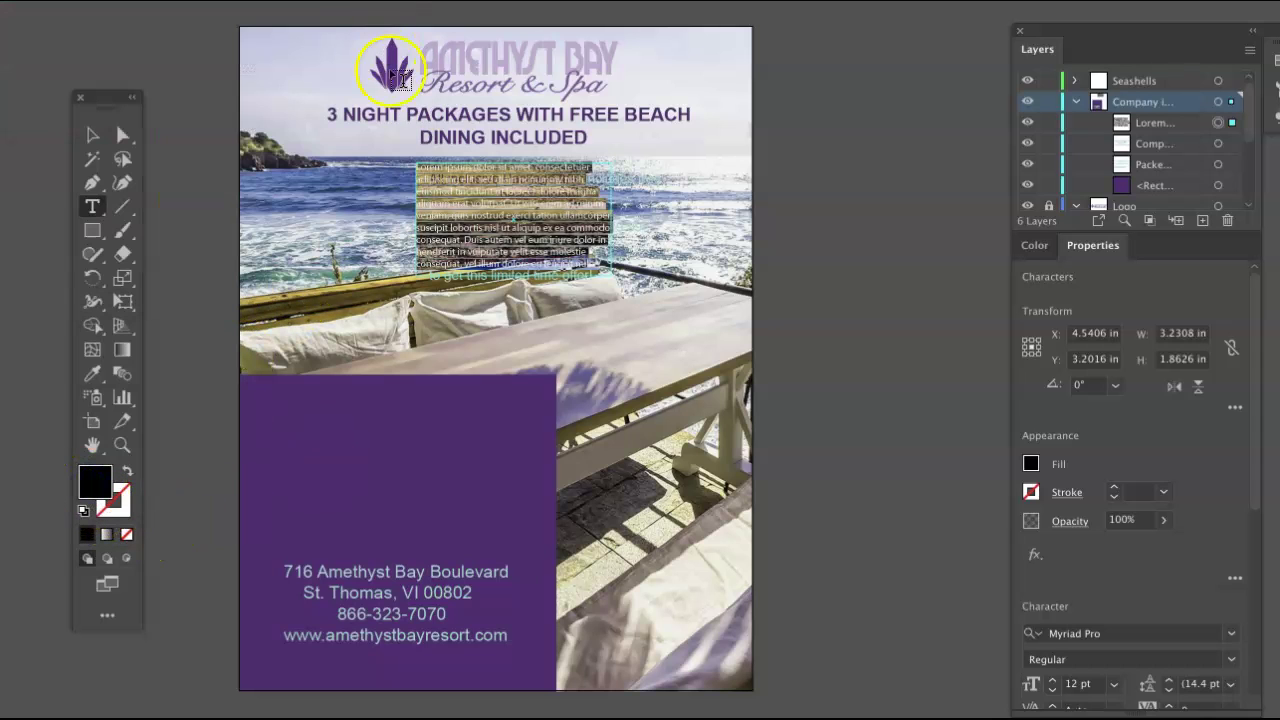
Move the placeholder text box down over the table, just above the purple box's upper-right corner.
click(91, 134)
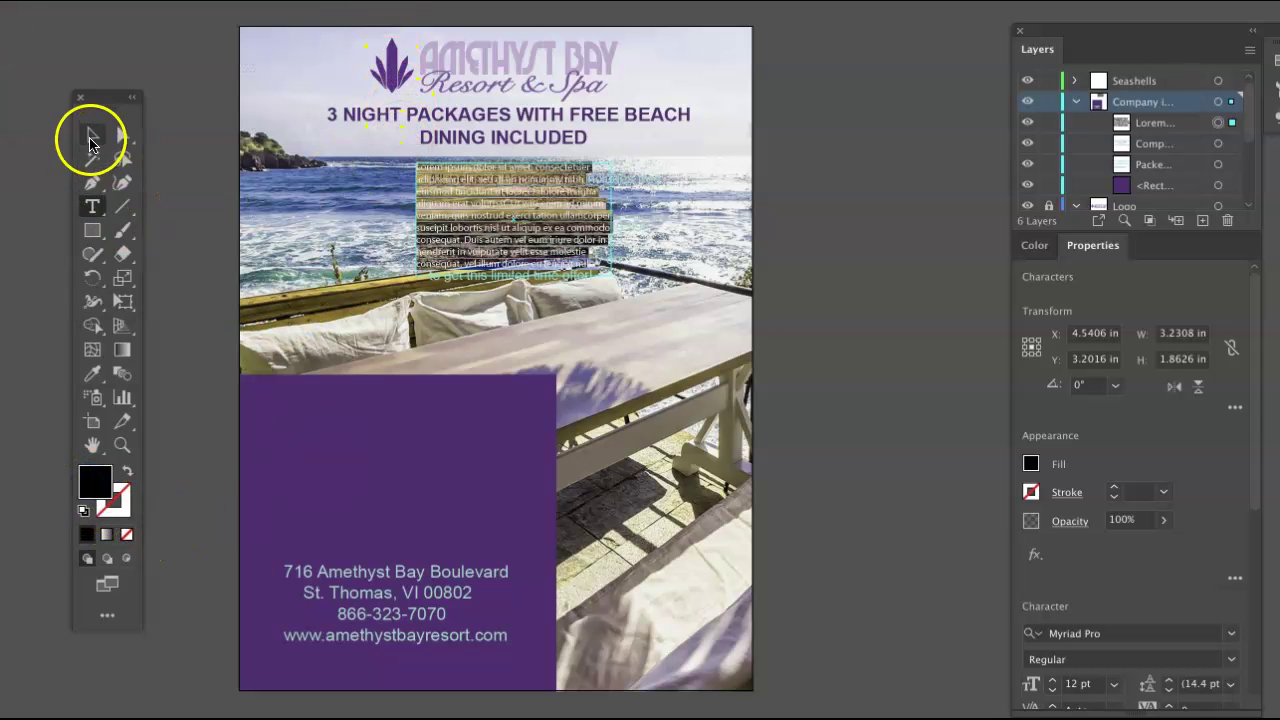
click(508, 230)
drag(508, 230, 639, 354)
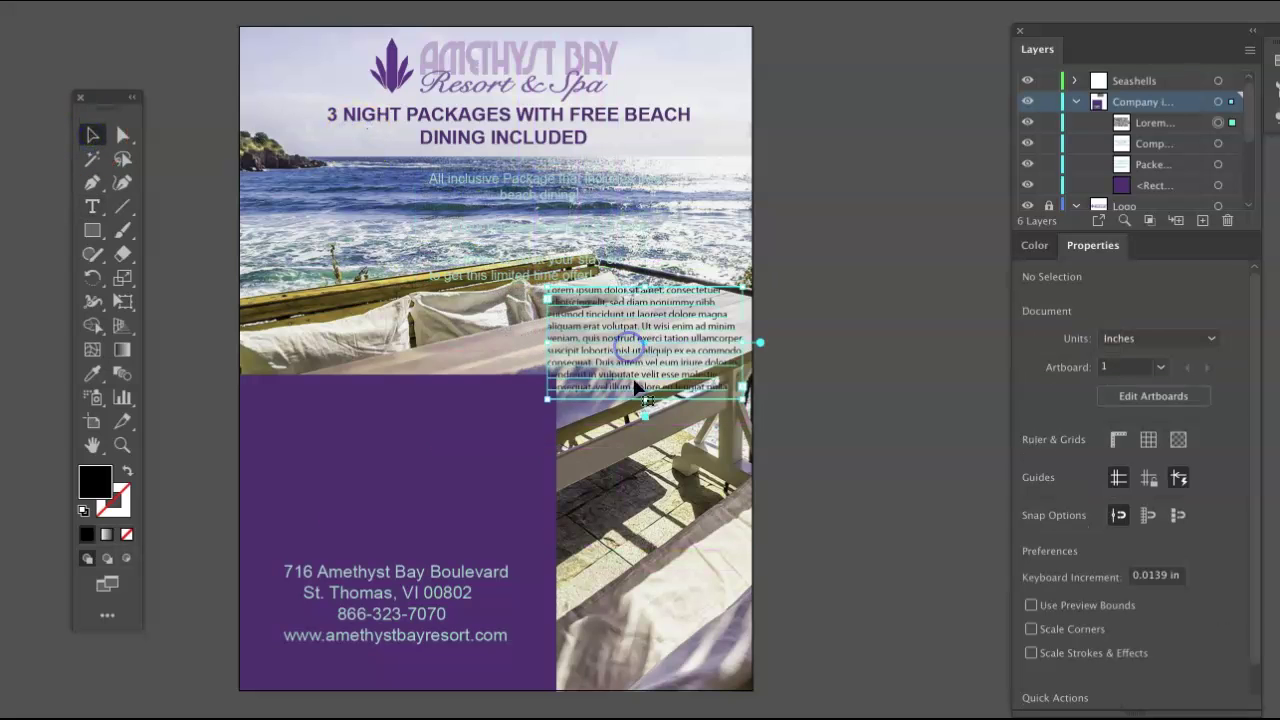
click(798, 368)
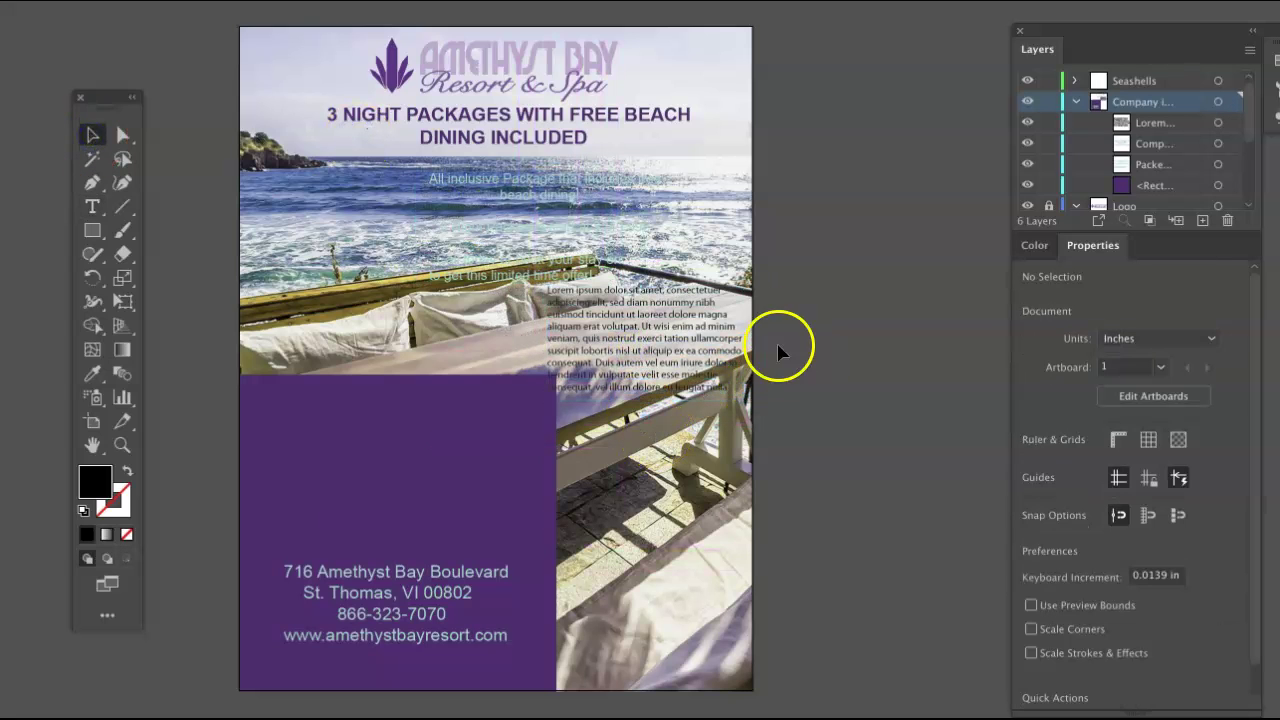
click(657, 350)
drag(635, 348, 610, 348)
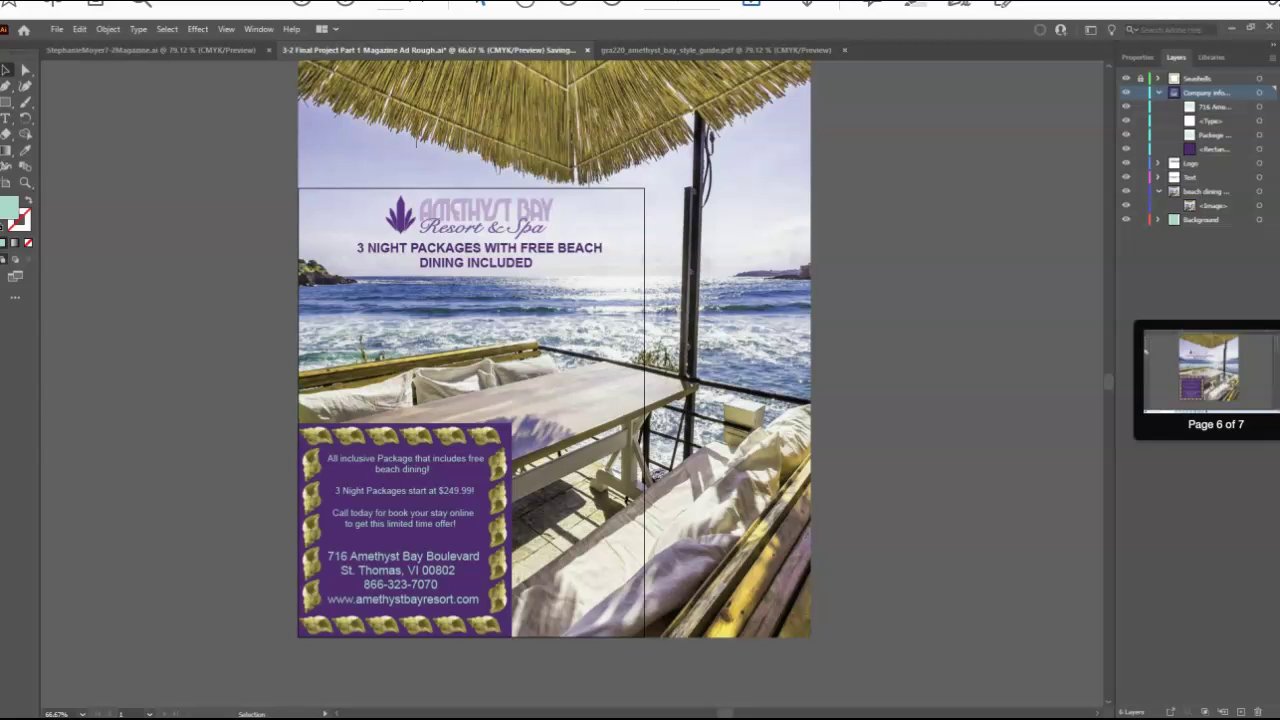
Switch back to the screenshots PDF and examine the ad's layout and layers on page 6 and an earlier page.
scroll(640, 380, up, 3)
scroll(554, 340, down, 1)
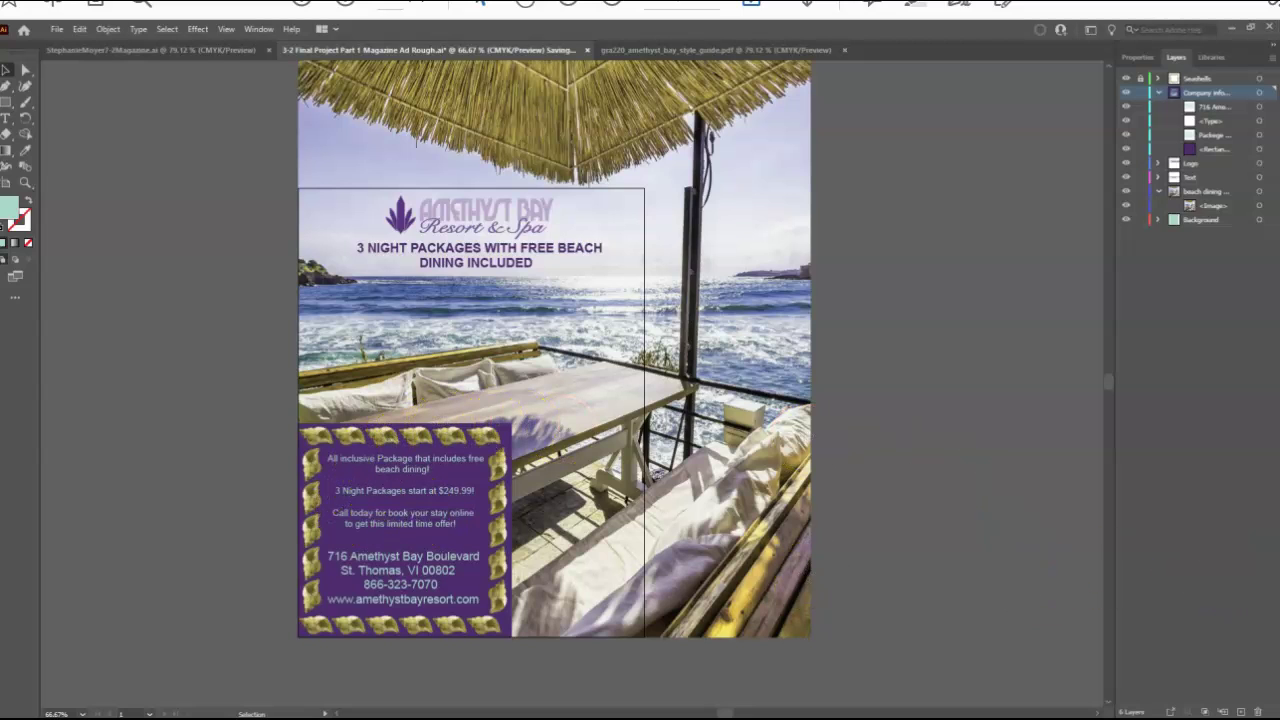
scroll(1150, 410, up, 1)
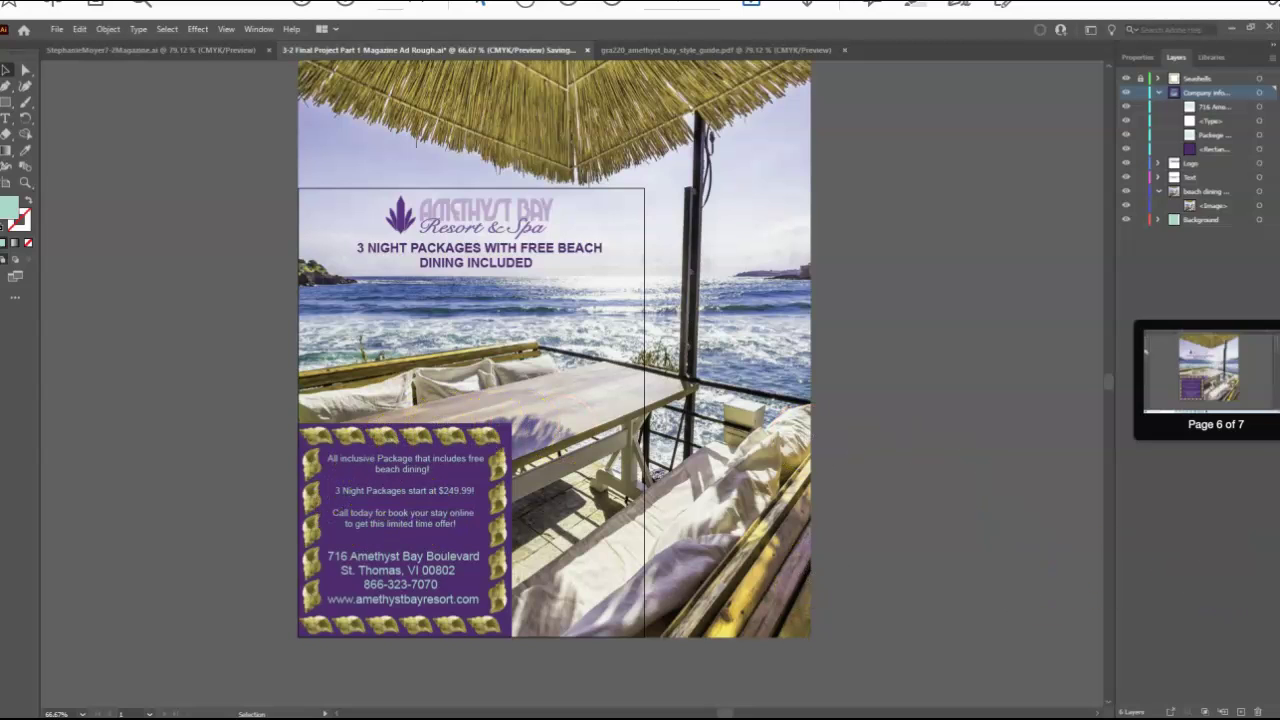
drag(1112, 390, 1106, 371)
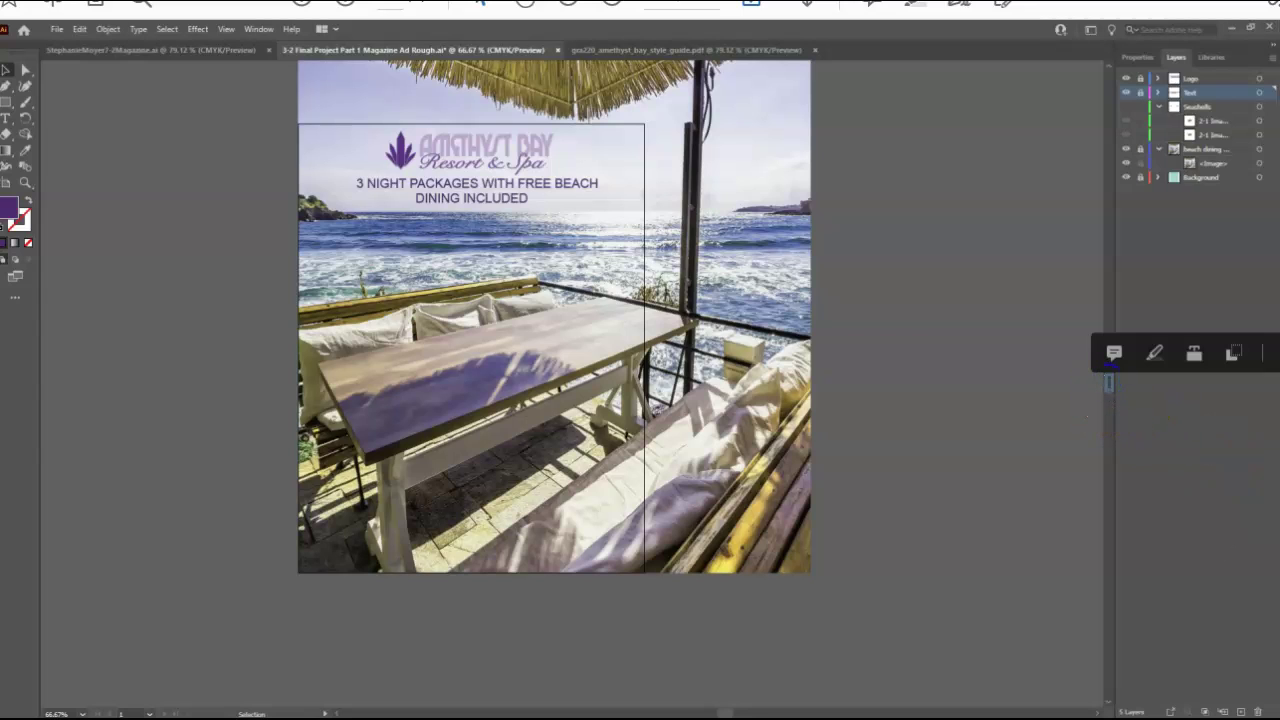
click(1274, 354)
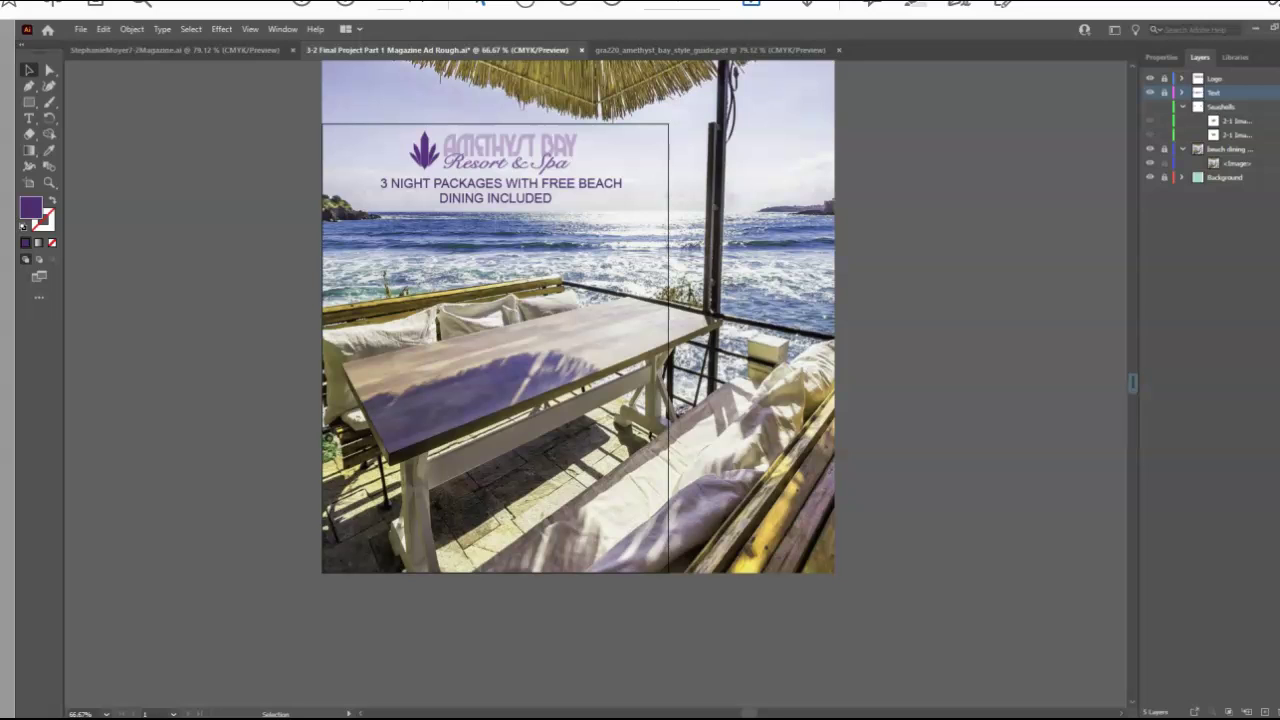
scroll(640, 360, down, 1)
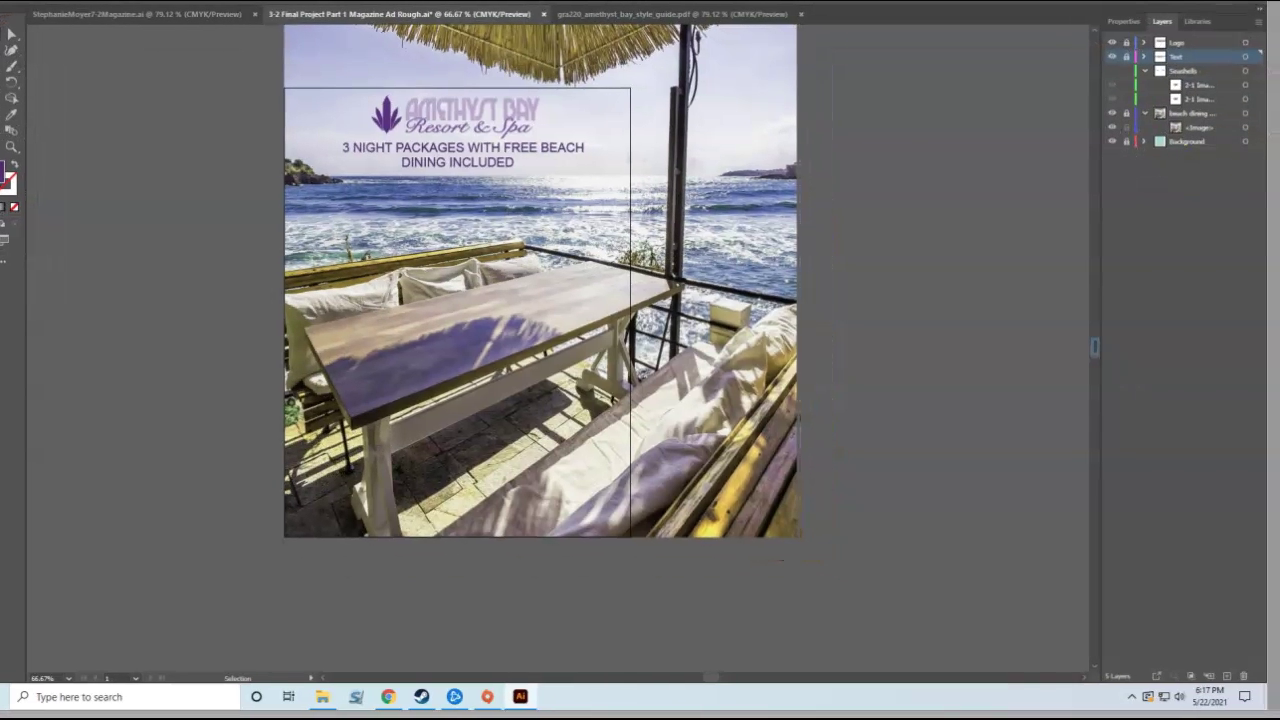